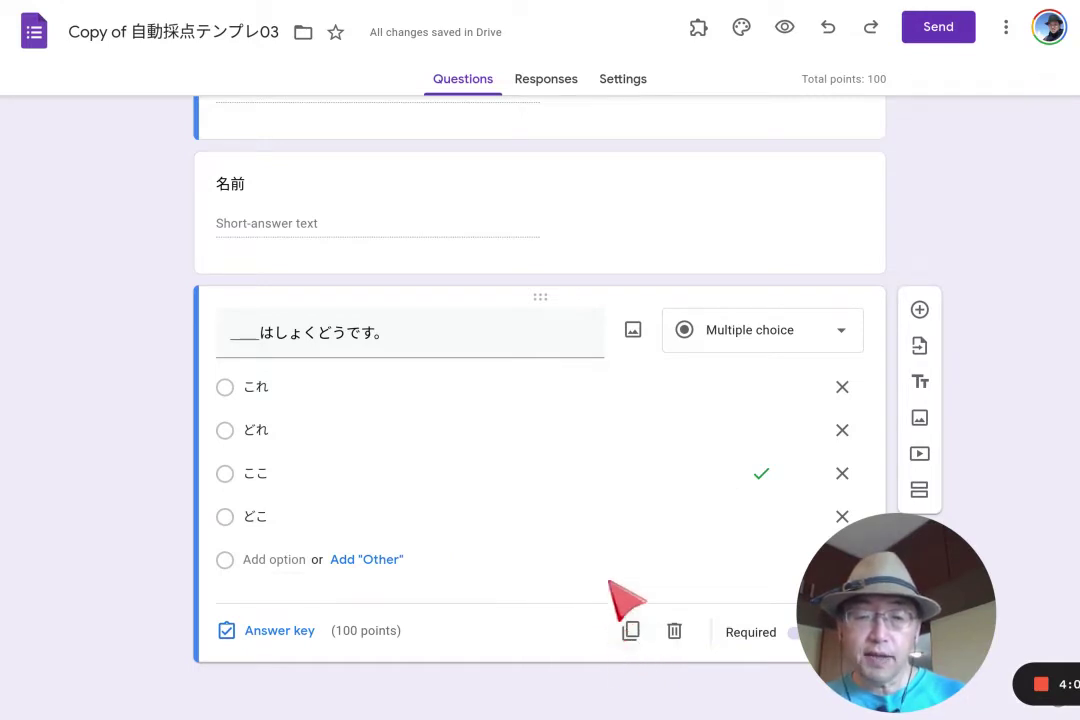
Duplicate the "____はしょくどうです。" question and set the copy's question text to 「トイレは どこですか」「______です」.
click(631, 631)
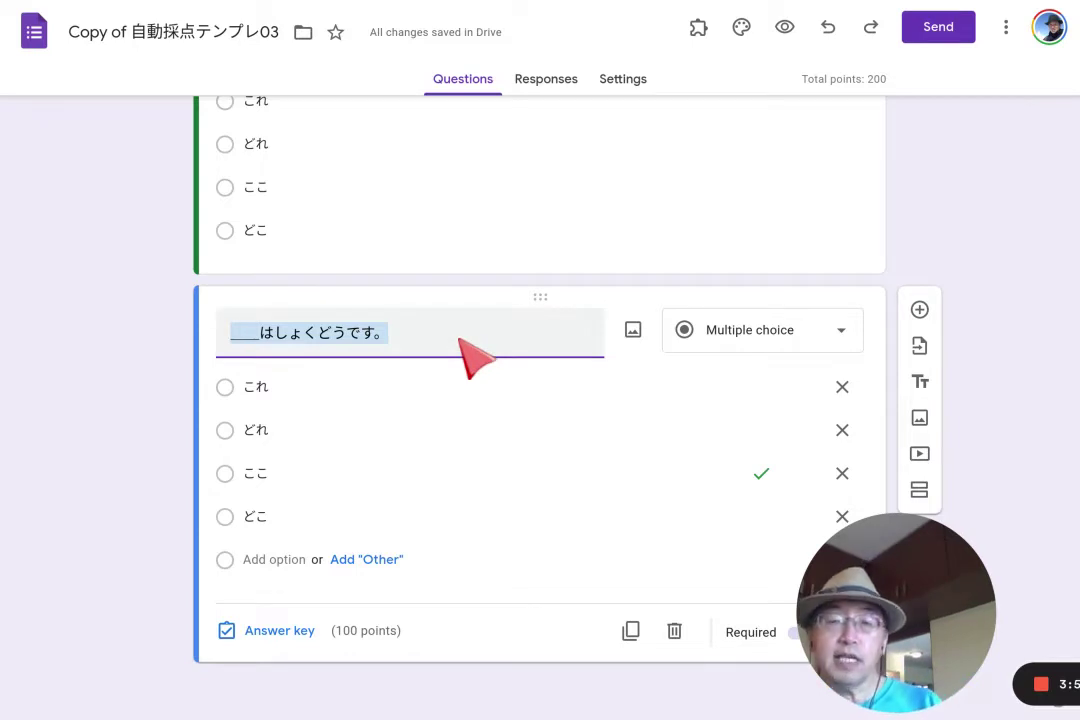
key(BackSpace)
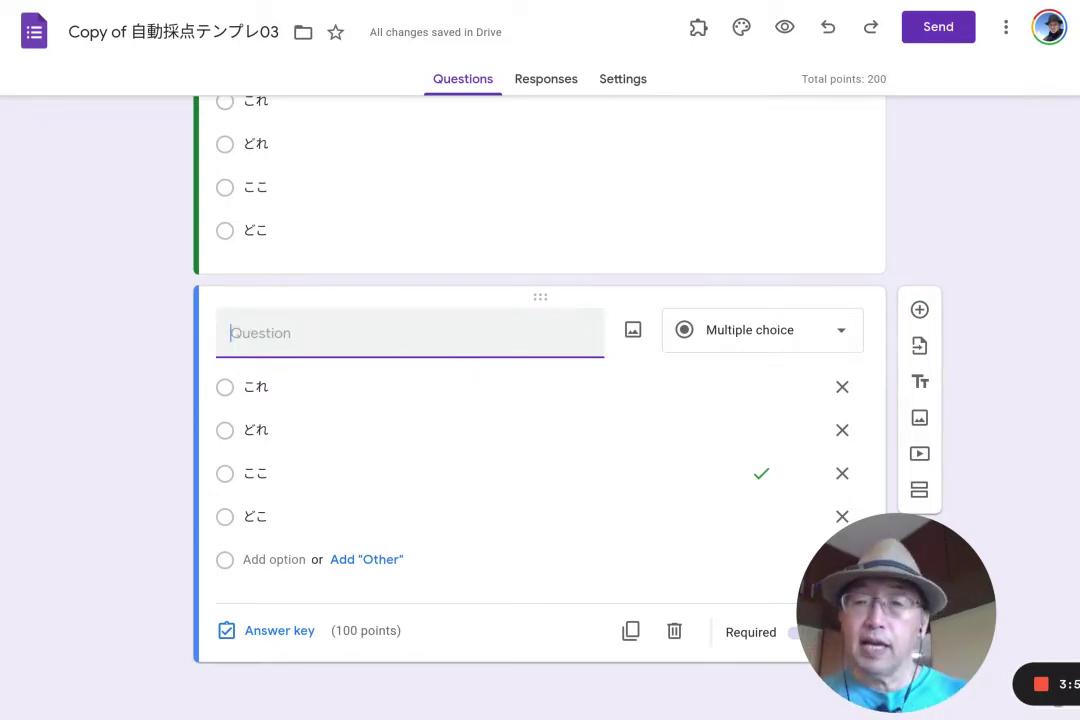
text(「)
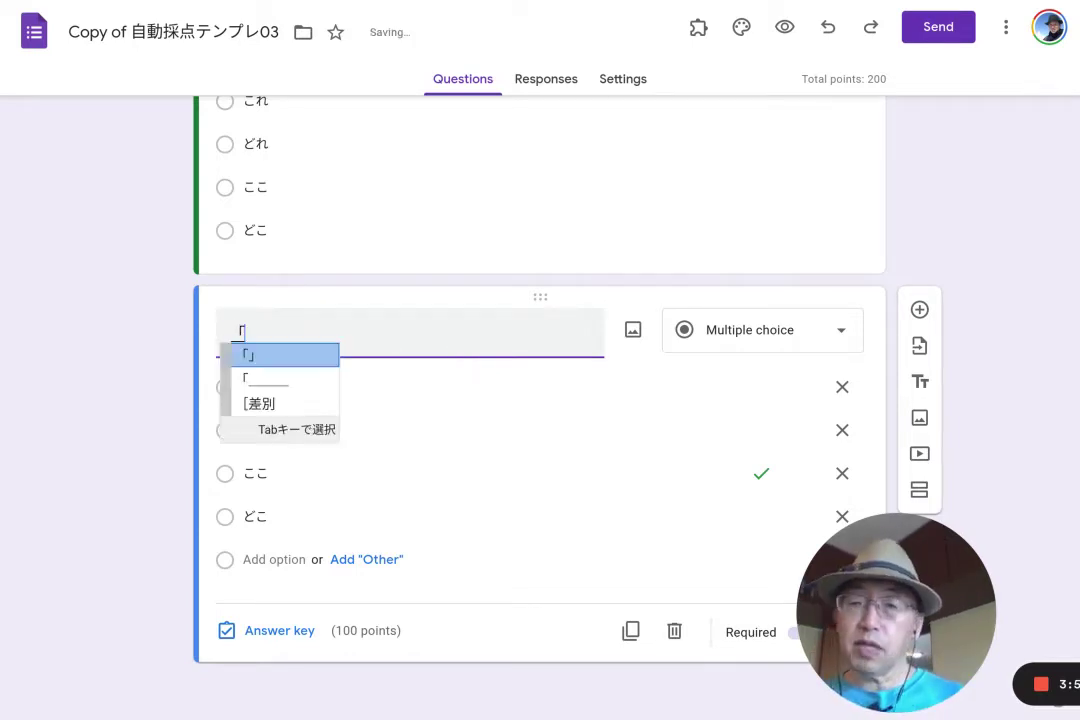
key(Return)
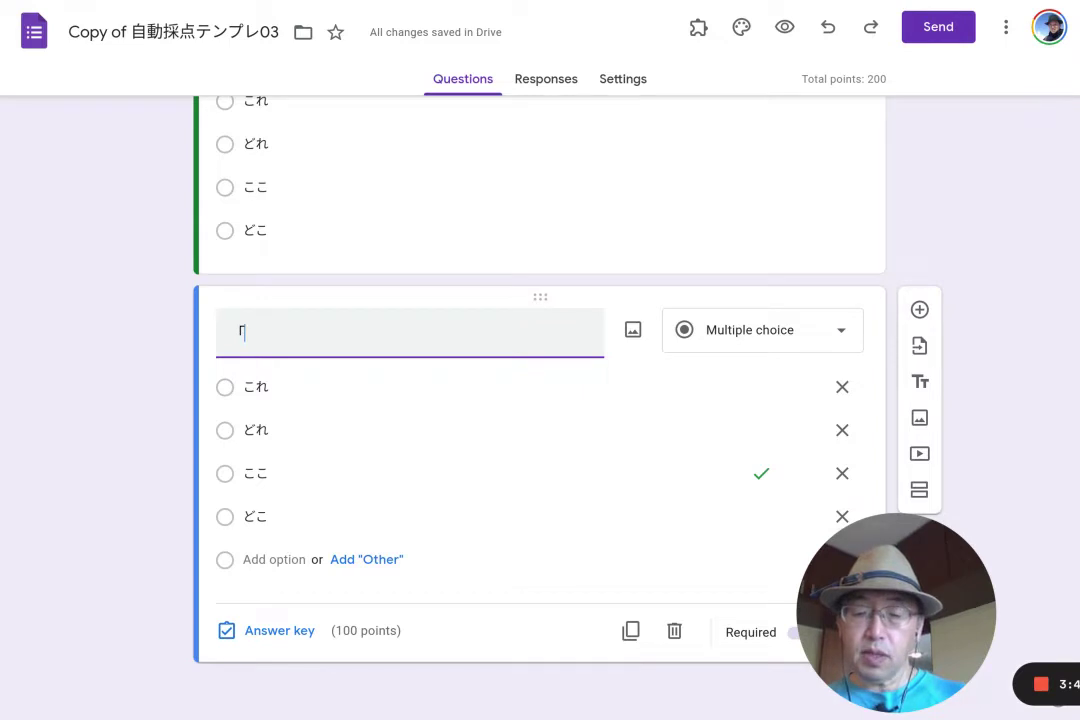
text(といれは)
key(space)
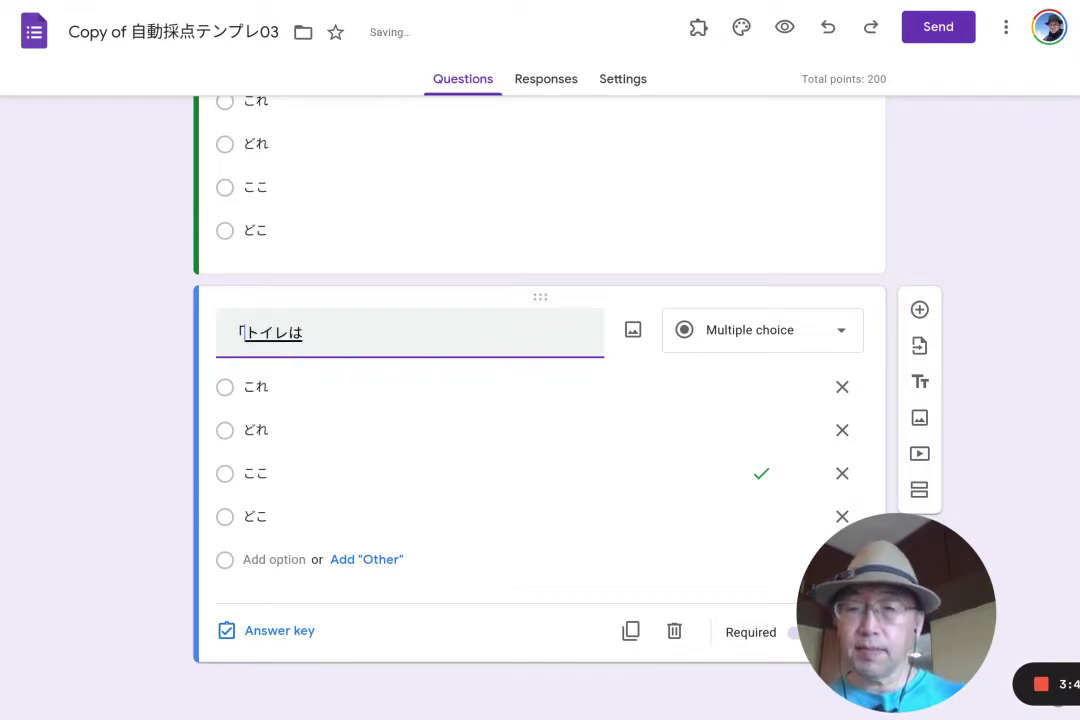
key(Return)
text(どk)
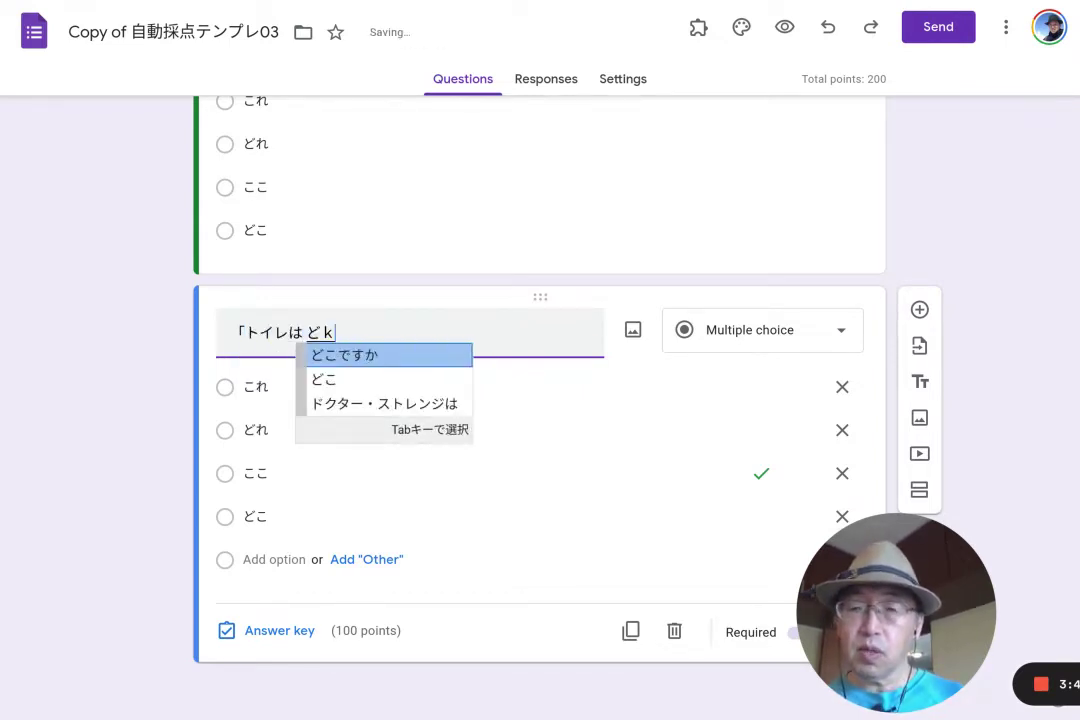
text(odesuka)
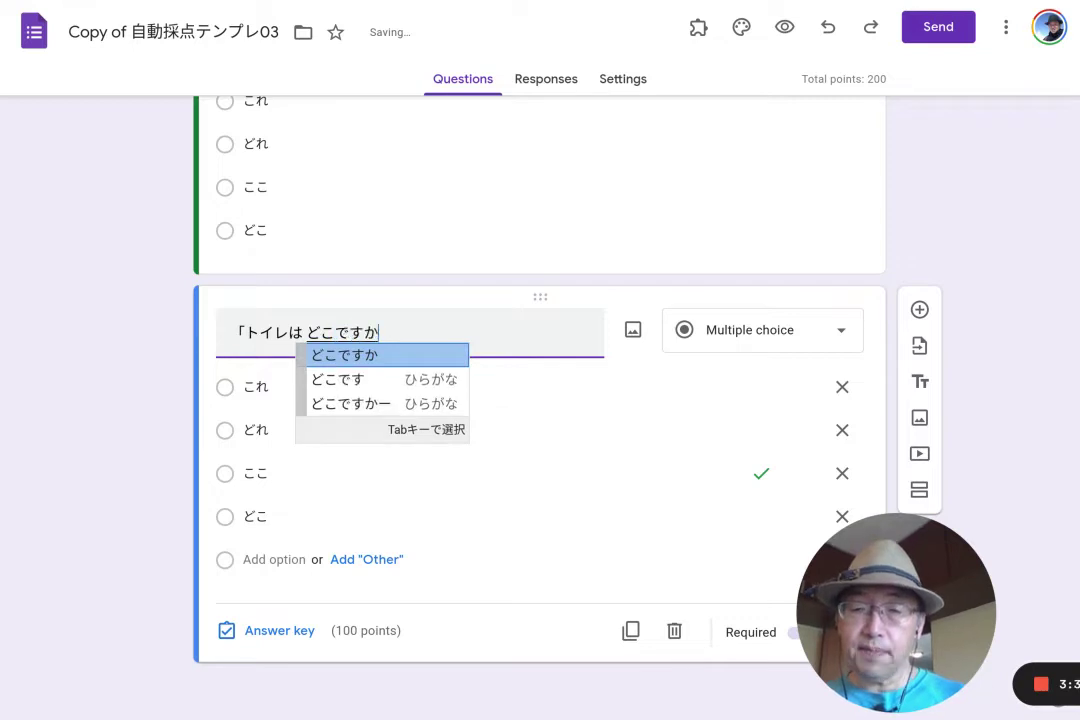
text(][)
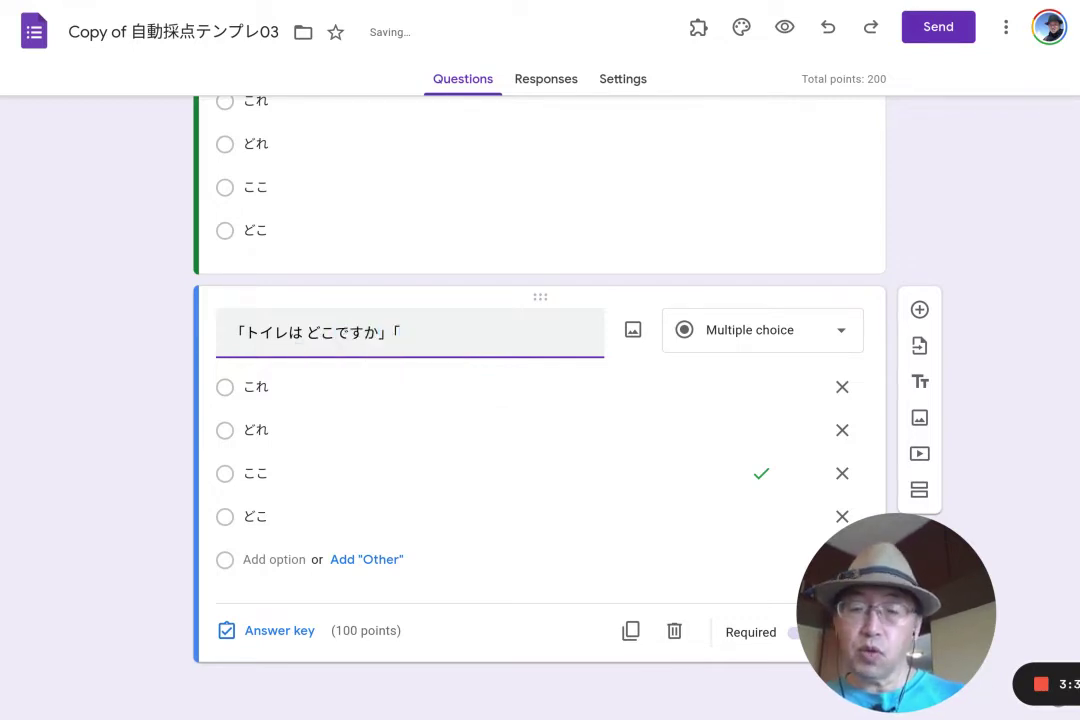
text(_)
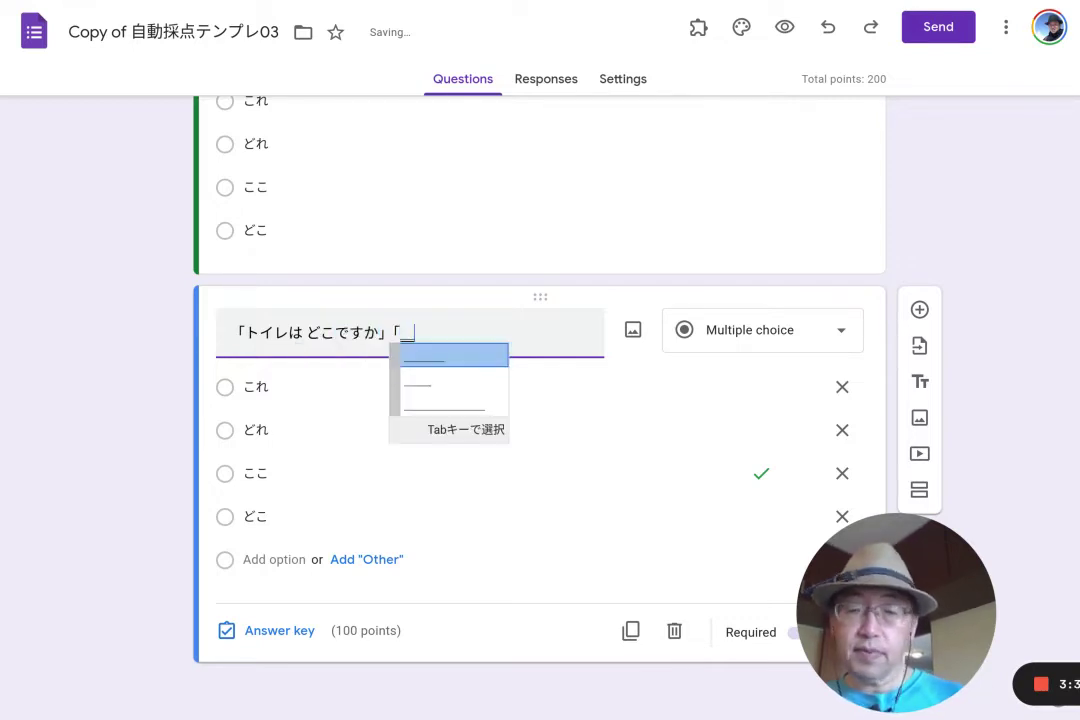
key(Tab)
key(Return)
text(desu)
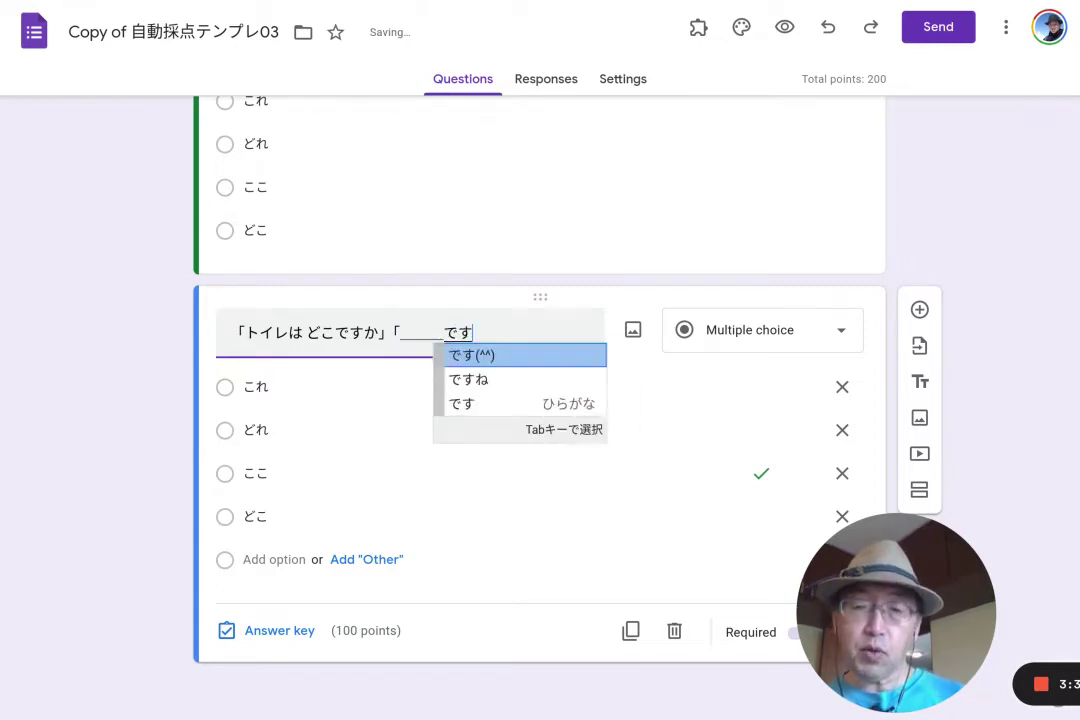
text(])
key(Return)
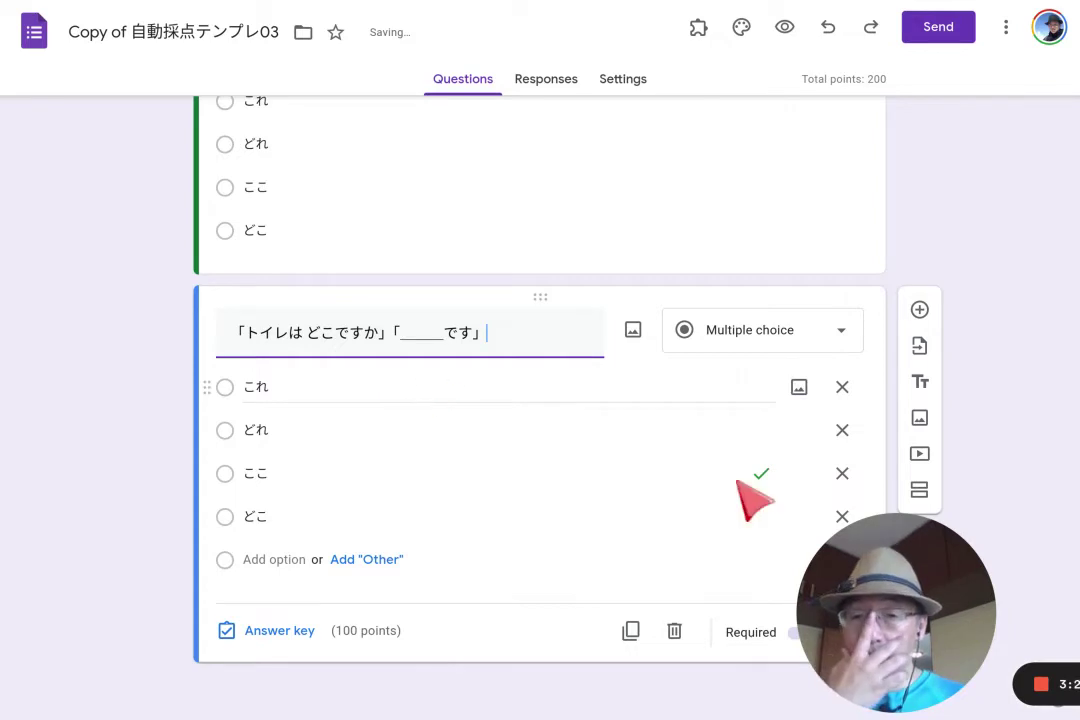
Change the duplicated question's third option to あそこ, the first to あの and the second to あれ.
double_click(273, 464)
key(BackSpace)
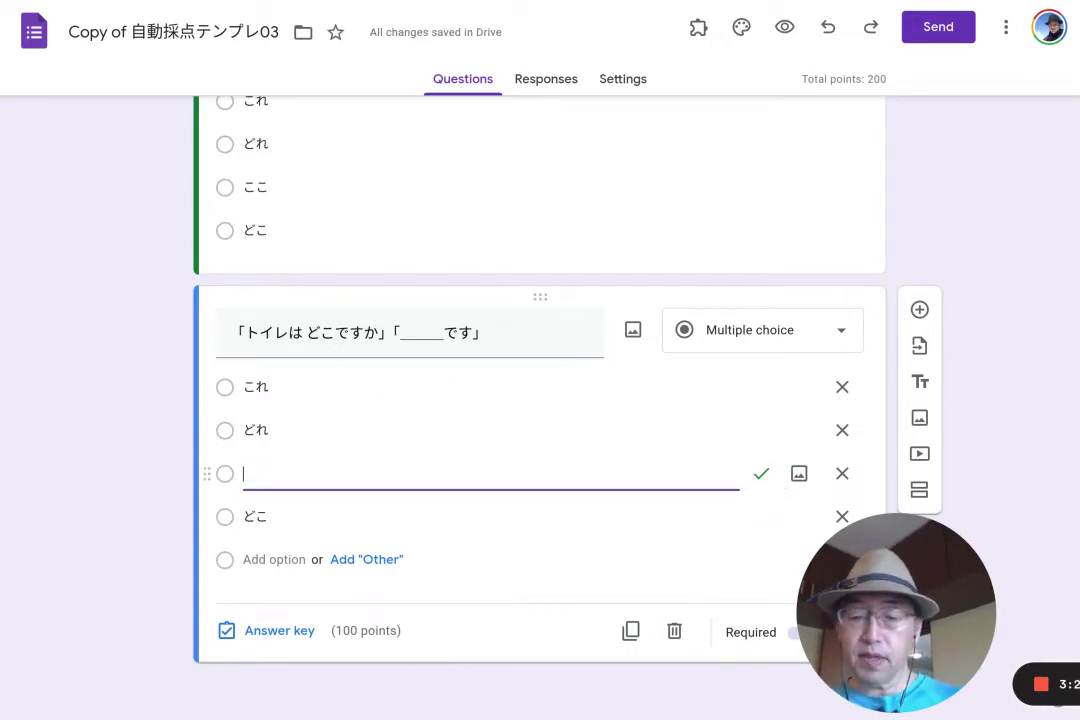
text(あそこ)
key(Return)
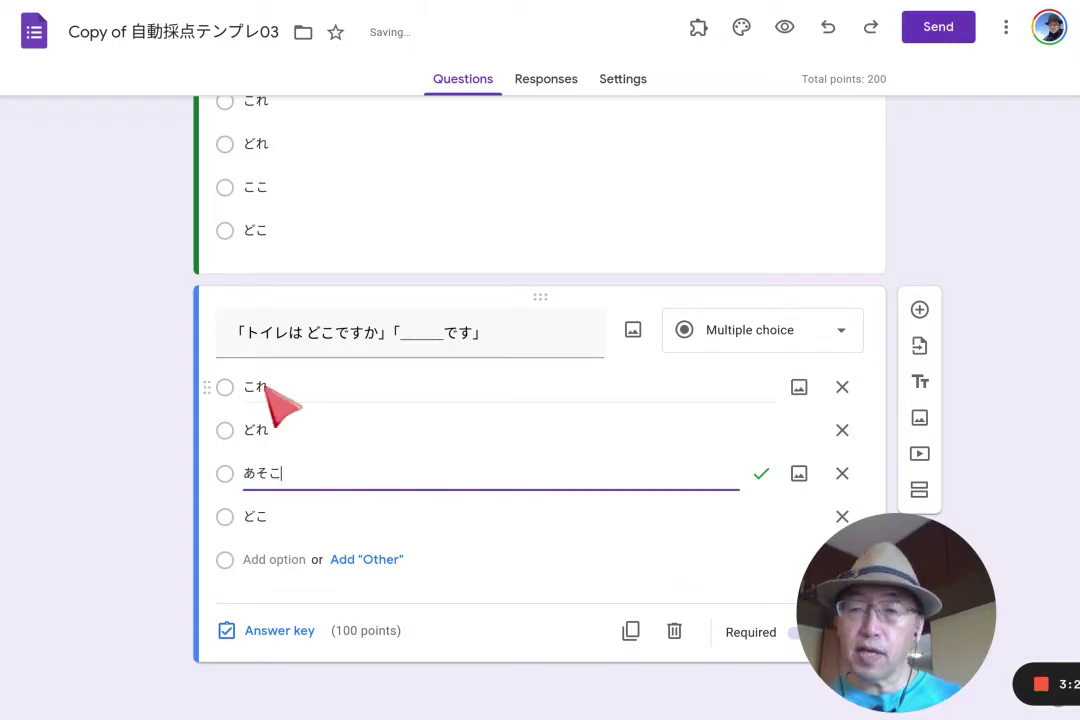
double_click(264, 387)
text(あの)
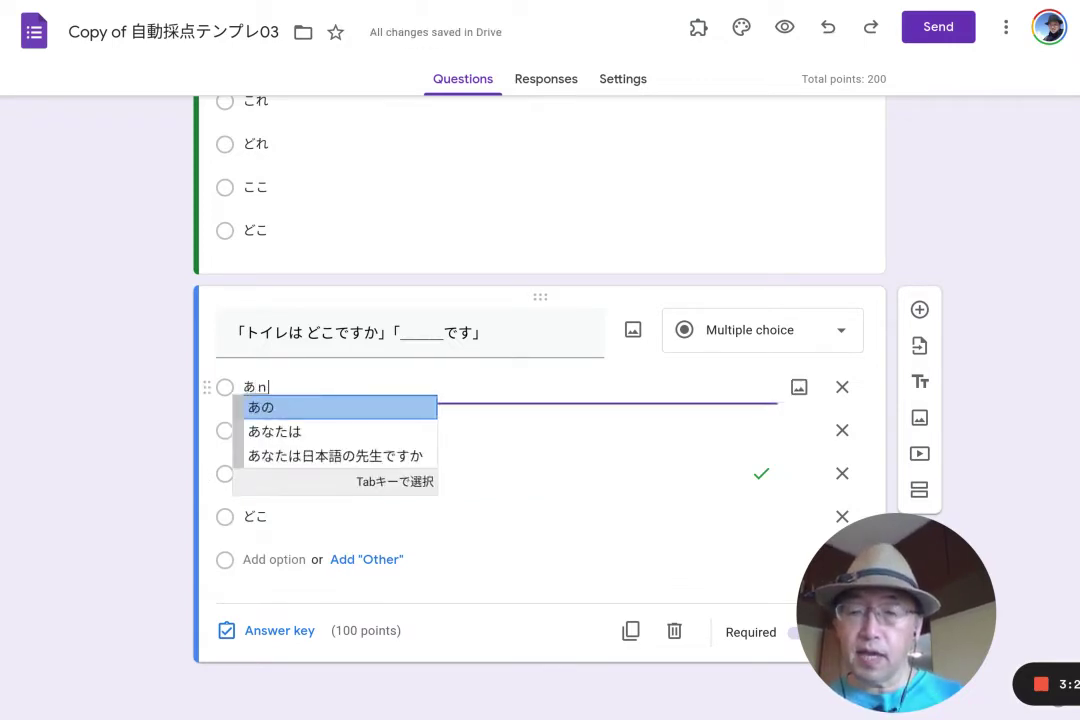
key(Return)
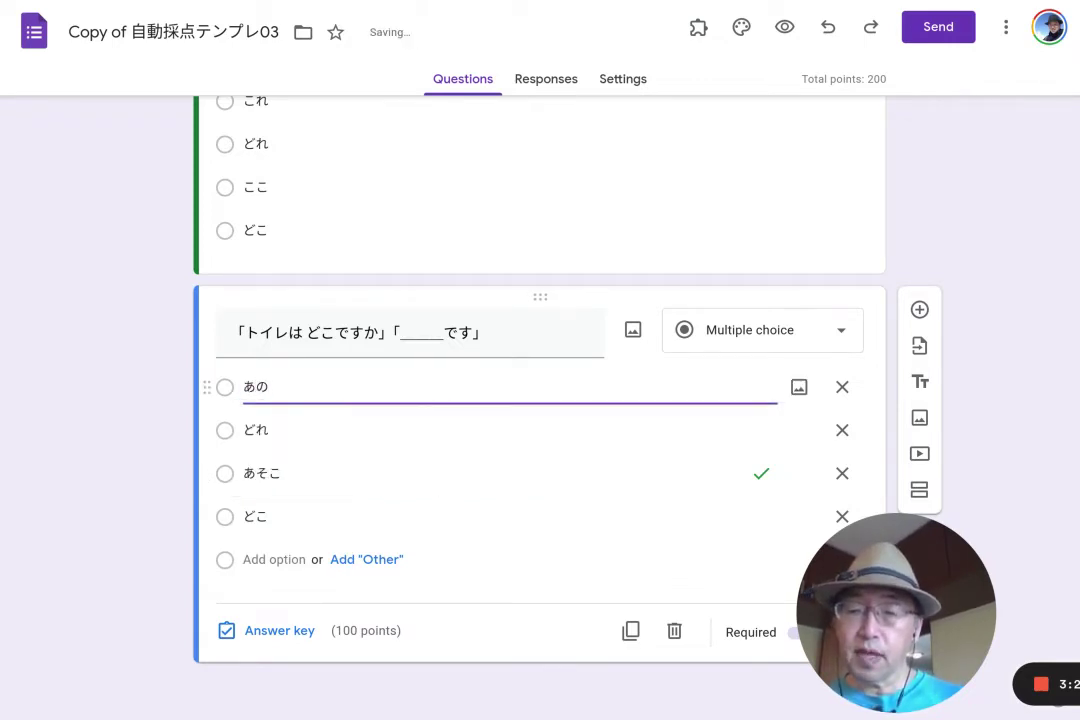
double_click(262, 430)
text(aれ)
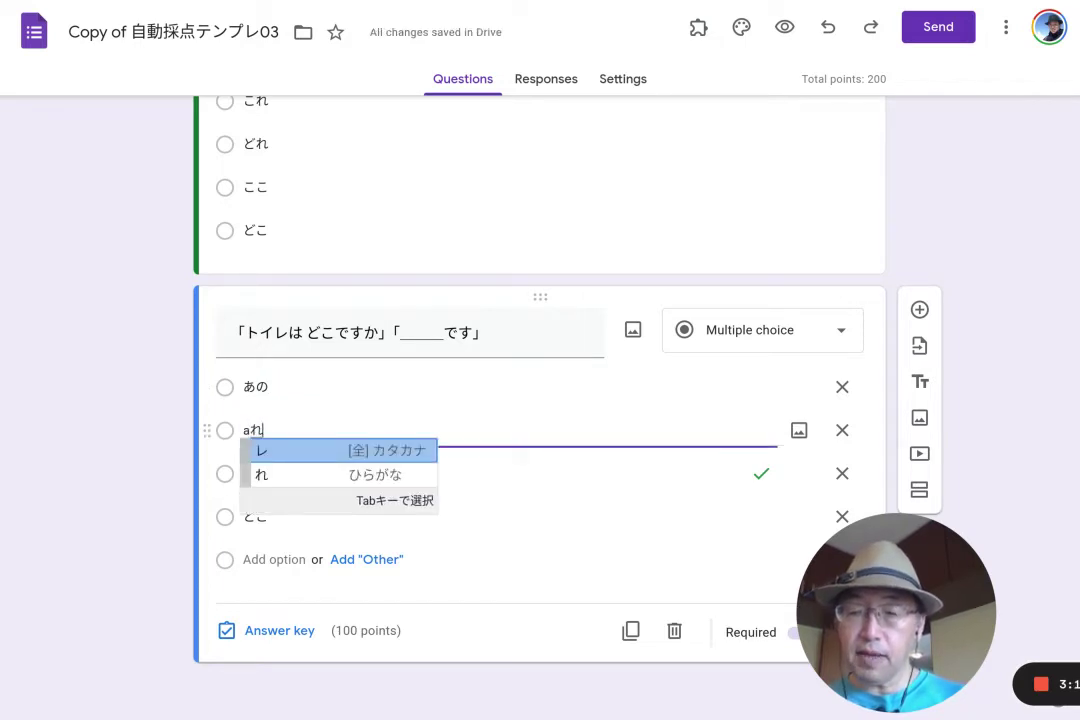
key(Return)
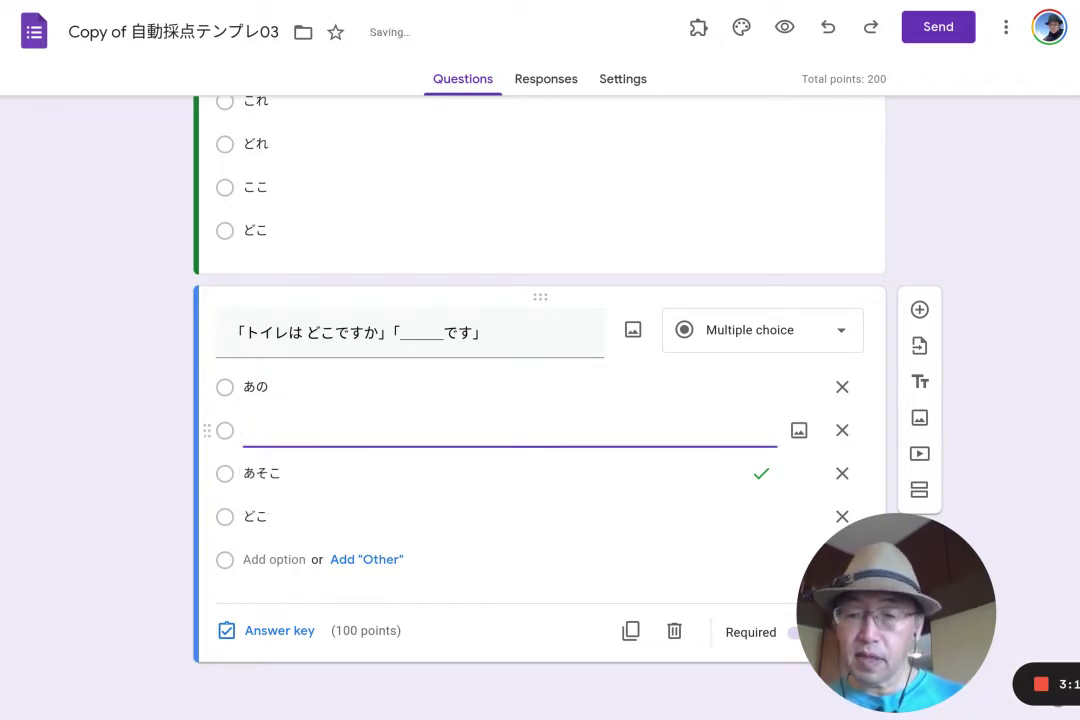
text(あれ)
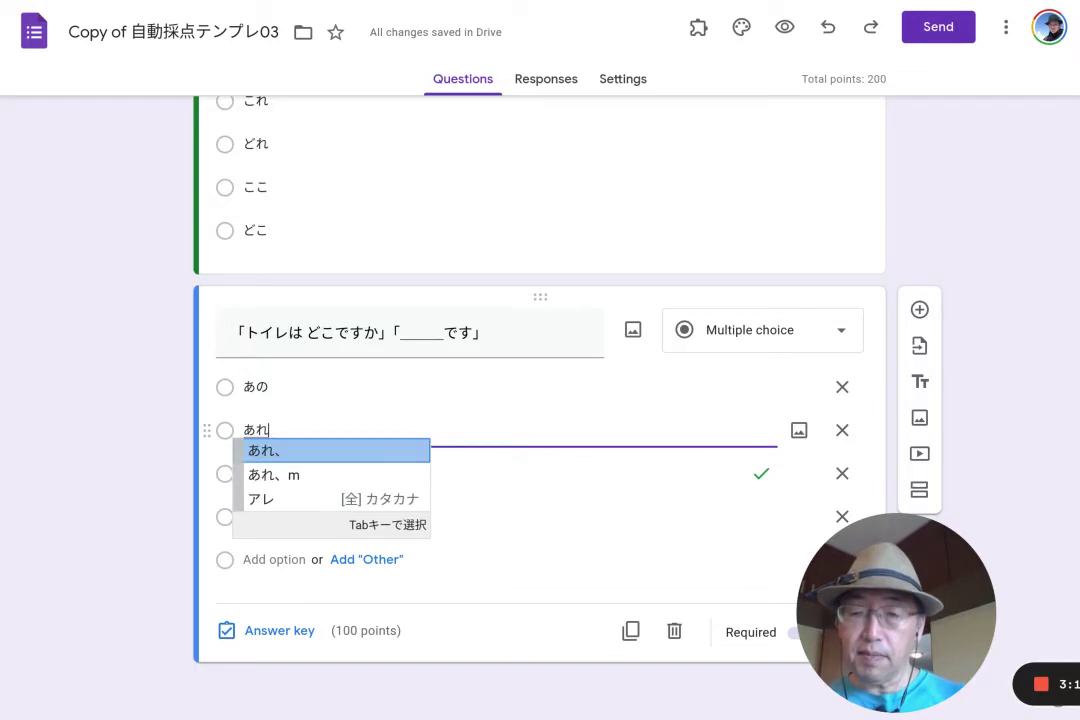
key(Return)
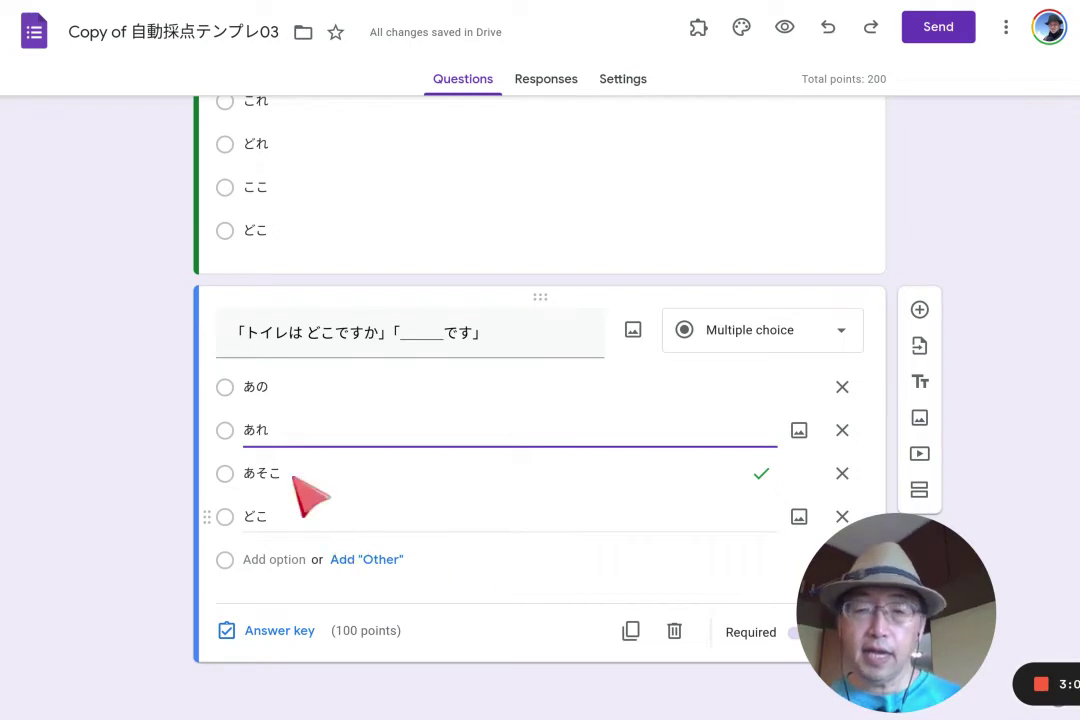
Set incorrect-answer feedback to "Questions containing the word "どこ" ask for a location. The answer must include words that indicate the location, such as "ここ," "そこ," or "あそこ".".
click(279, 637)
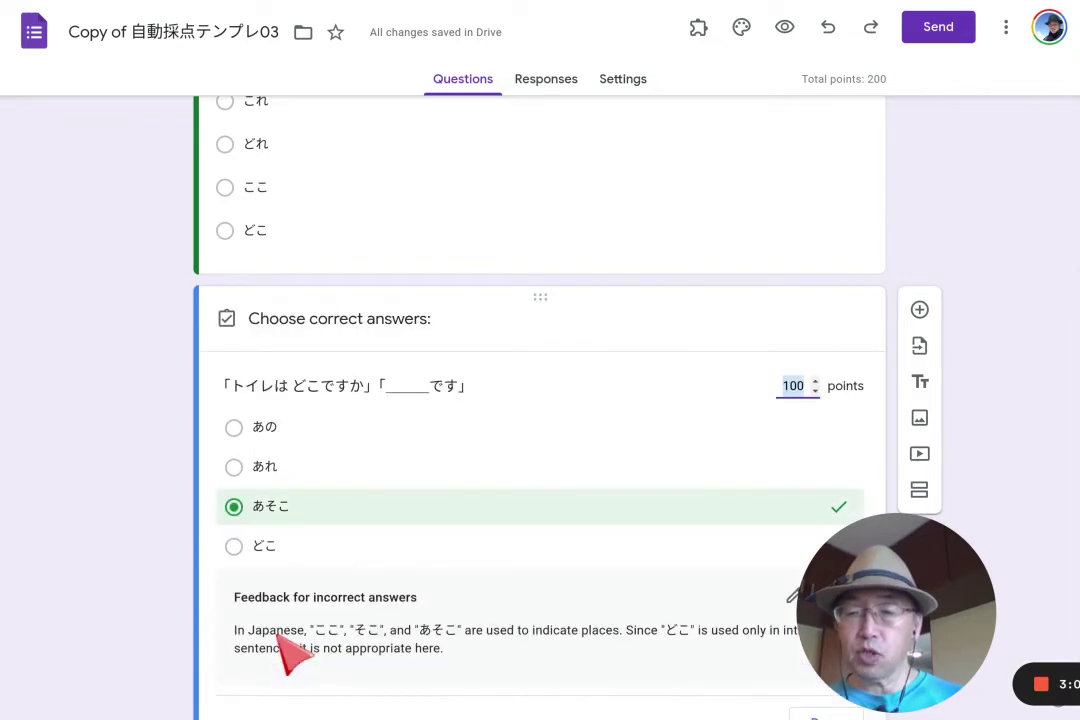
drag(928, 528, 923, 231)
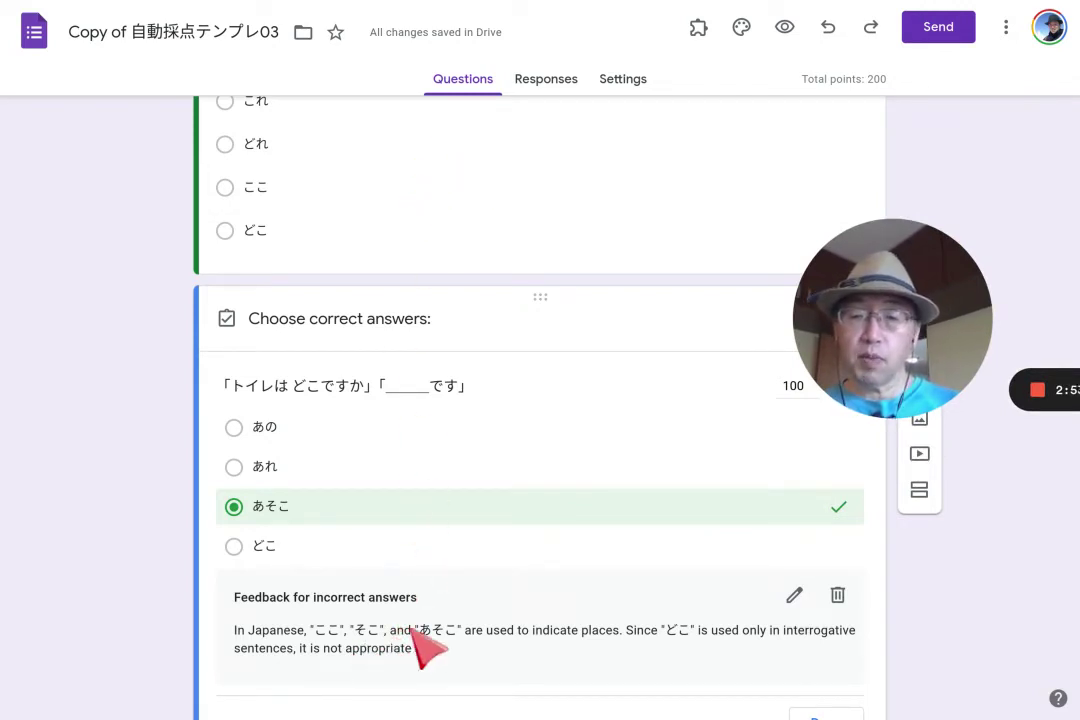
click(792, 598)
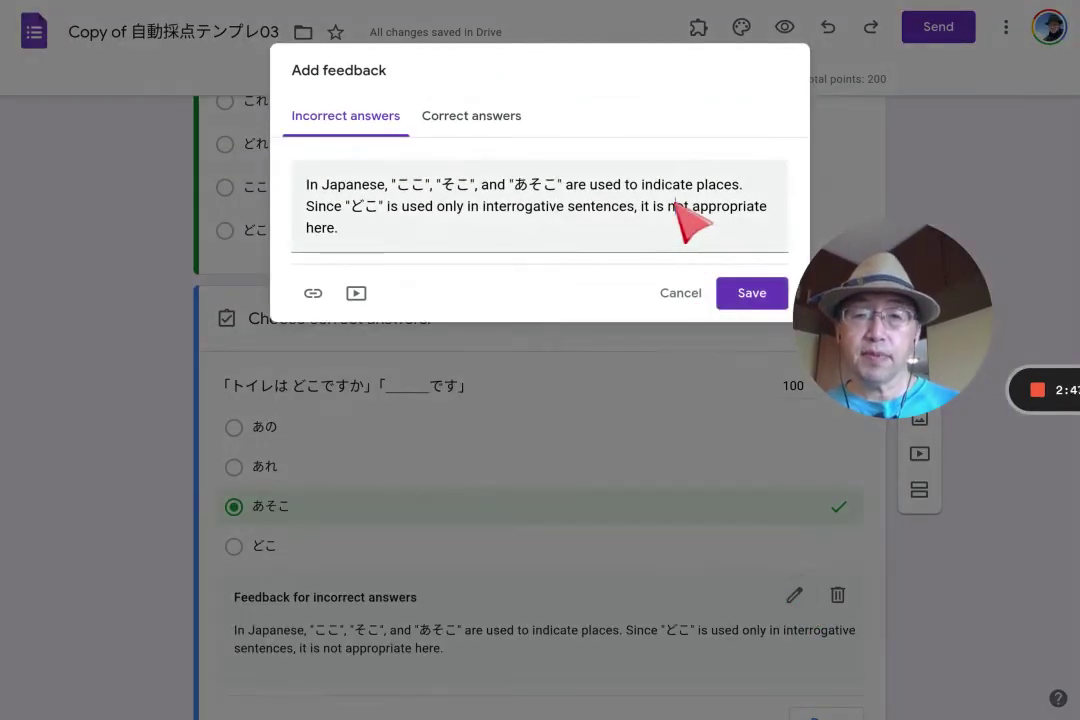
key(ctrl+a)
key(BackSpace)
text(Questions containing the word "どこ" ask for a location. The answer must include words that indicate the location, such as "ここ," "そこ," or "あそこ".)
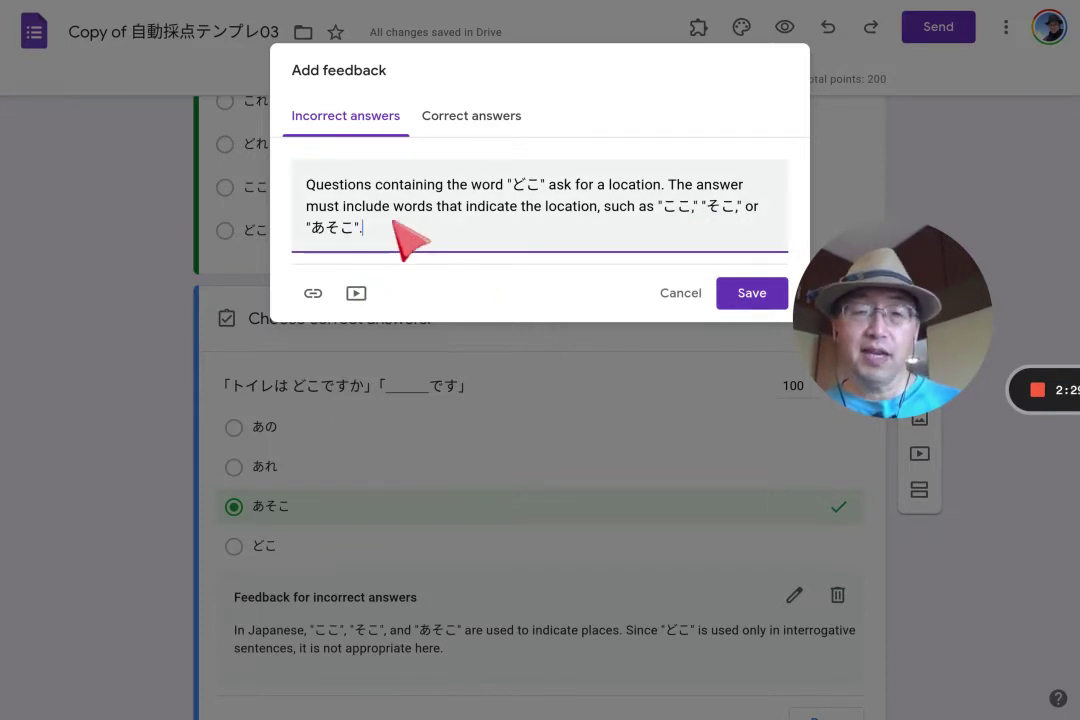
click(750, 295)
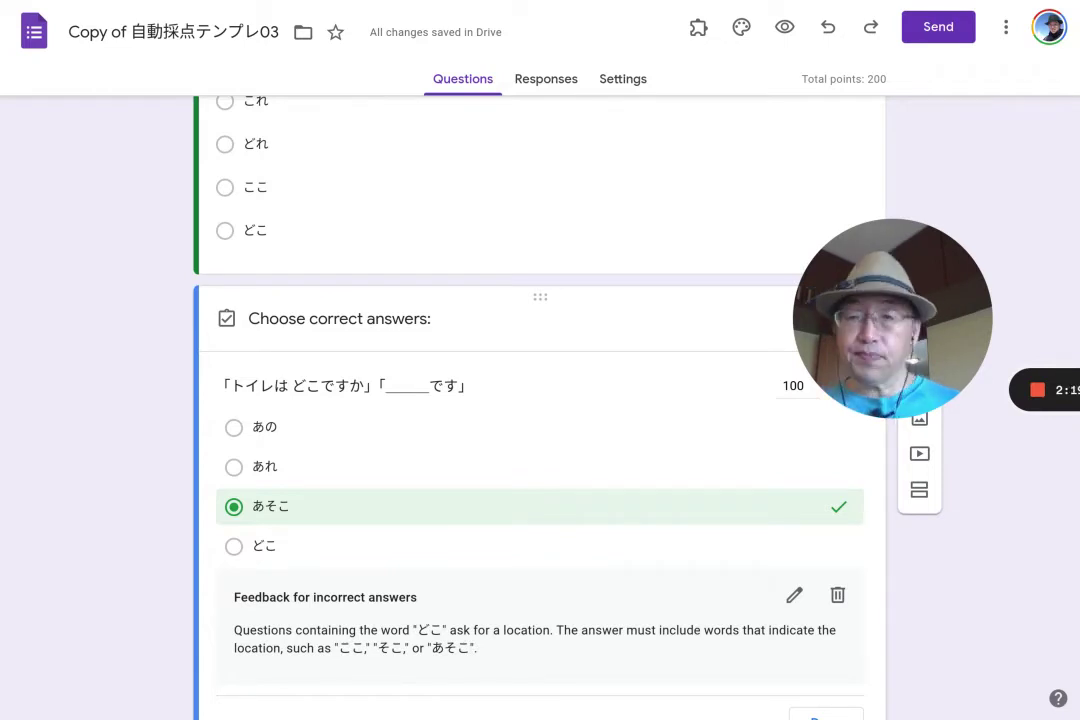
Finish editing the answer key and move the あそこ option to first place in the option list.
scroll(603, 337, up, 3)
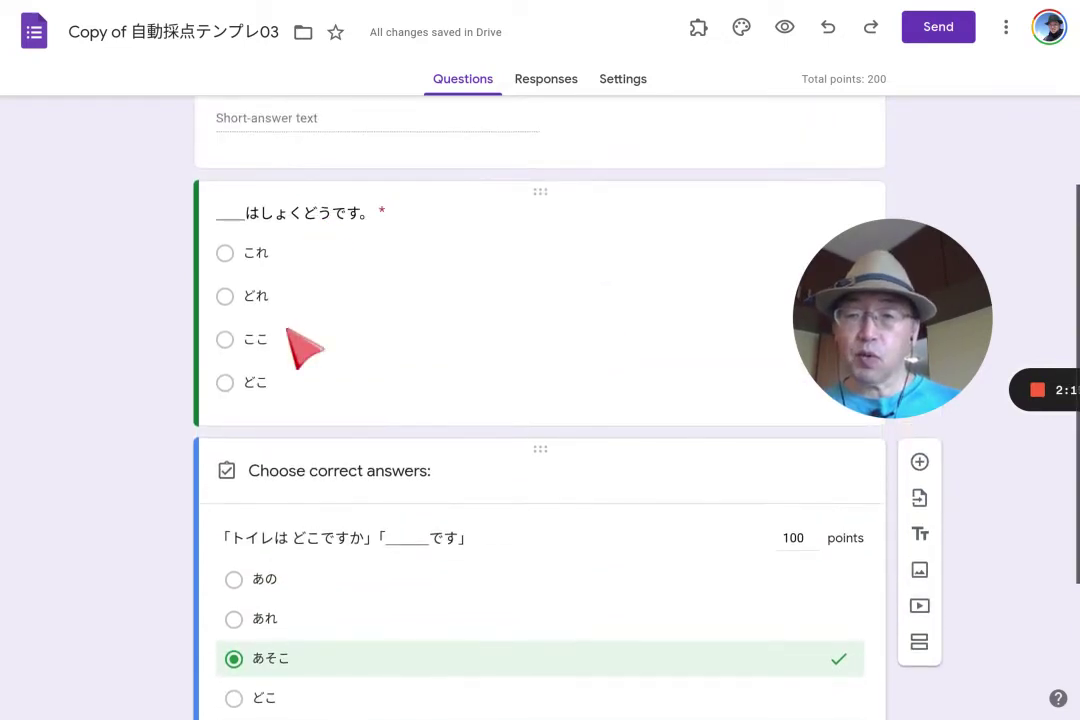
scroll(264, 339, down, 3)
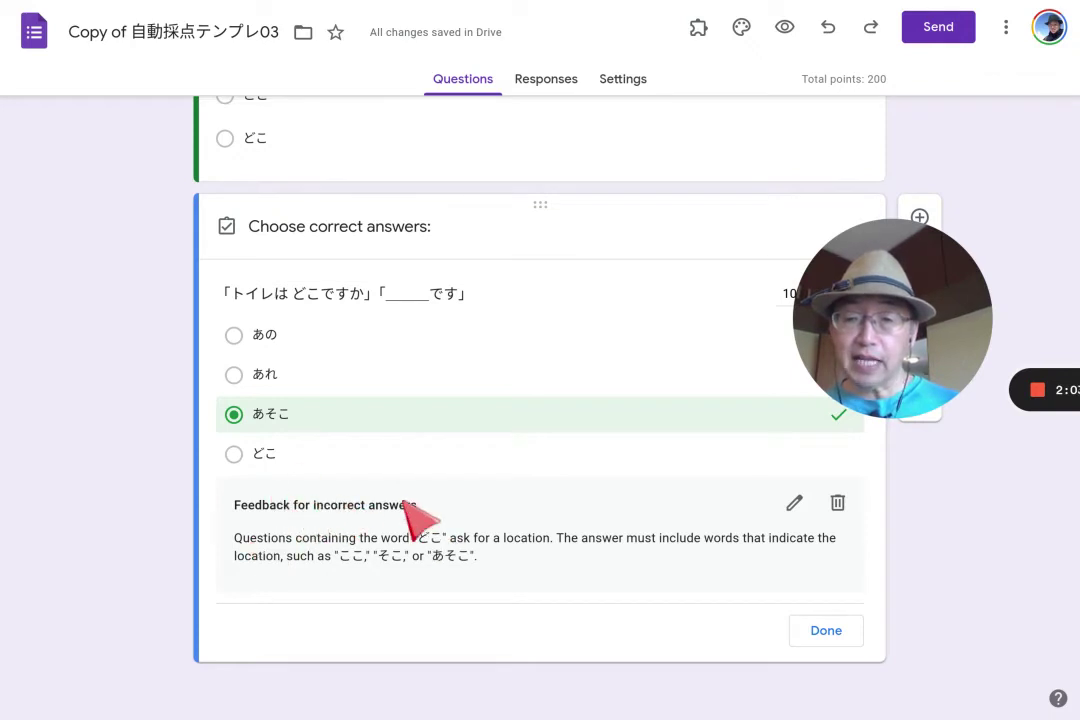
click(830, 633)
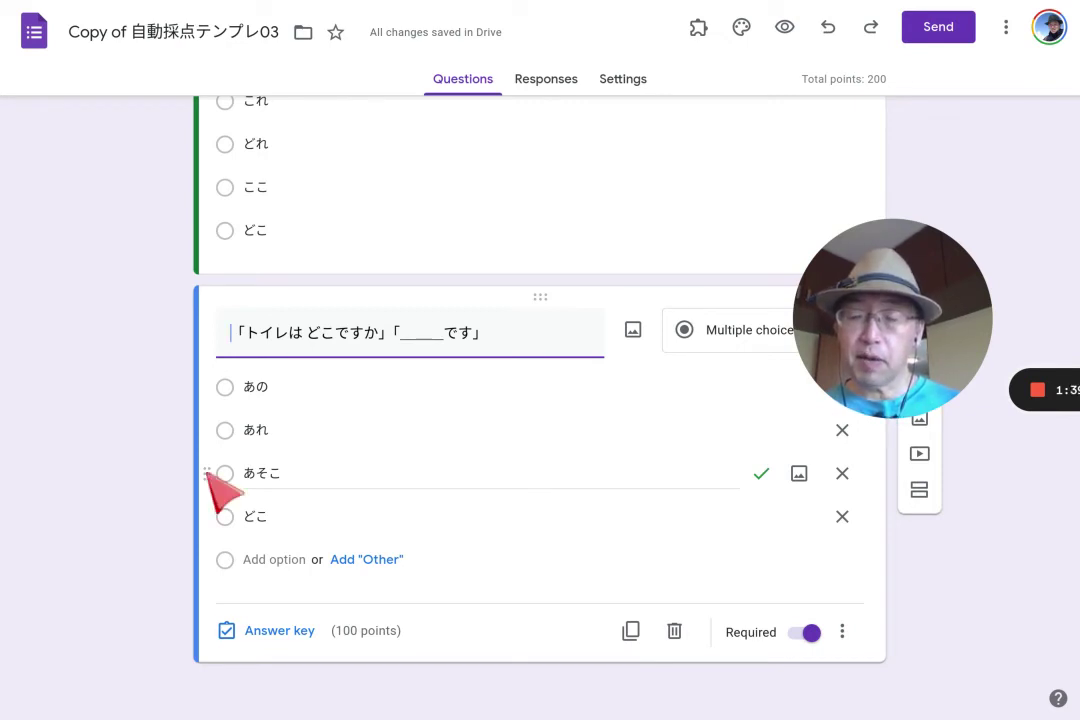
drag(207, 472, 207, 384)
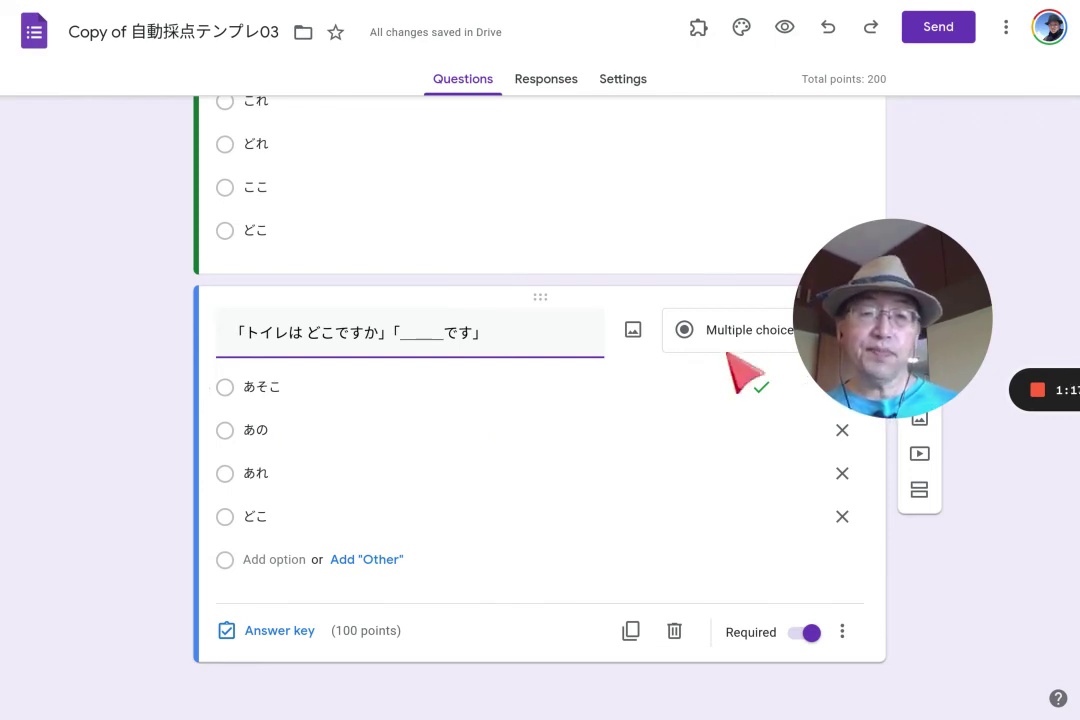
click(842, 427)
drag(842, 427, 24, 610)
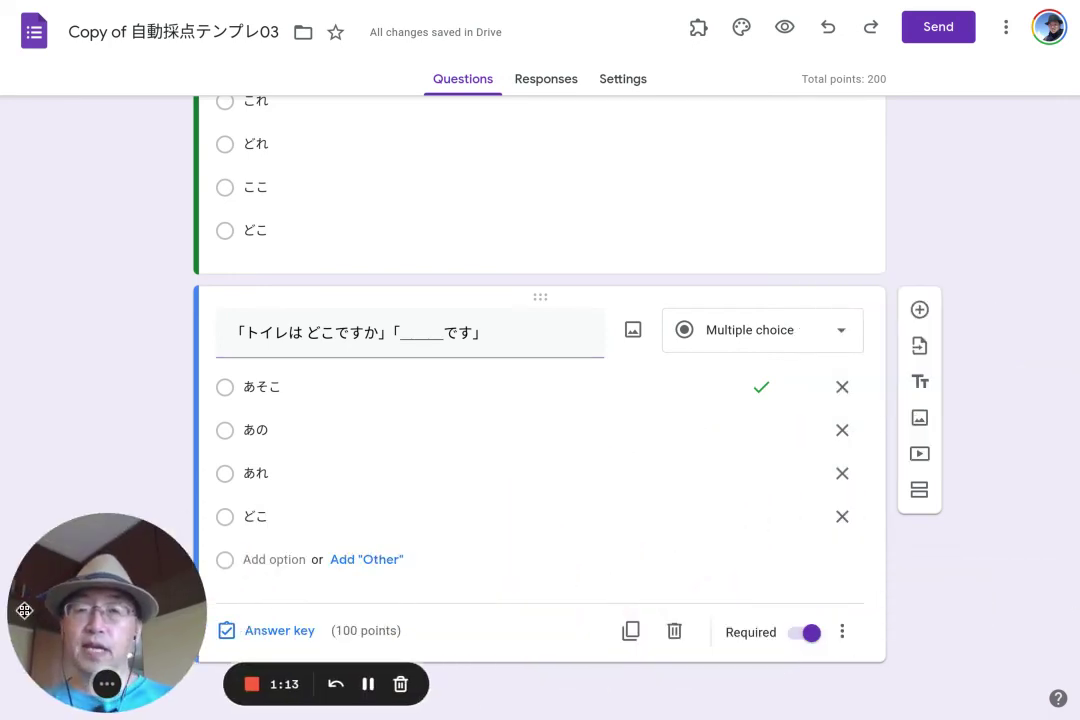